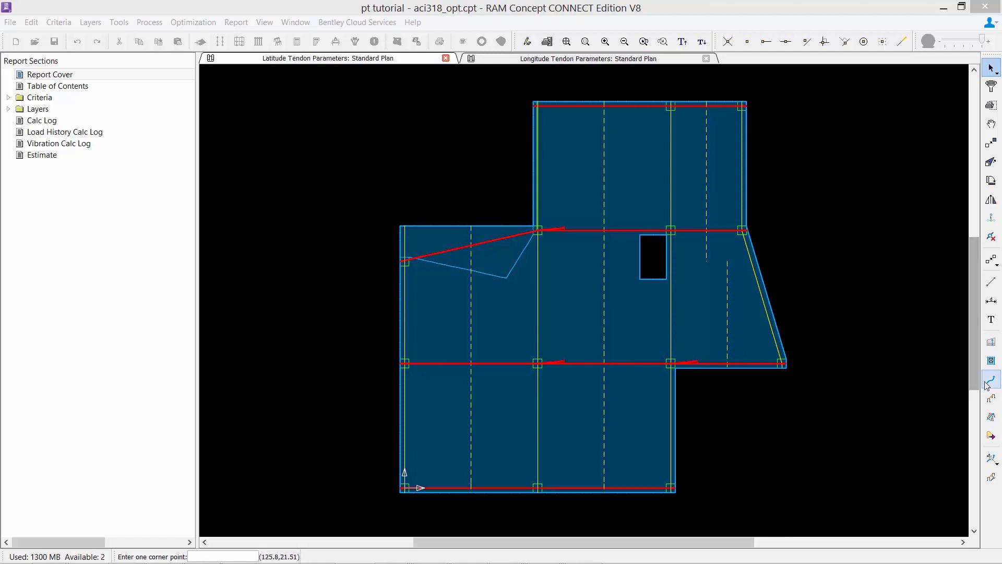
Step: Focus the plan window in RAM Concept
{"action": "left_click", "coordinate": [974, 365]}
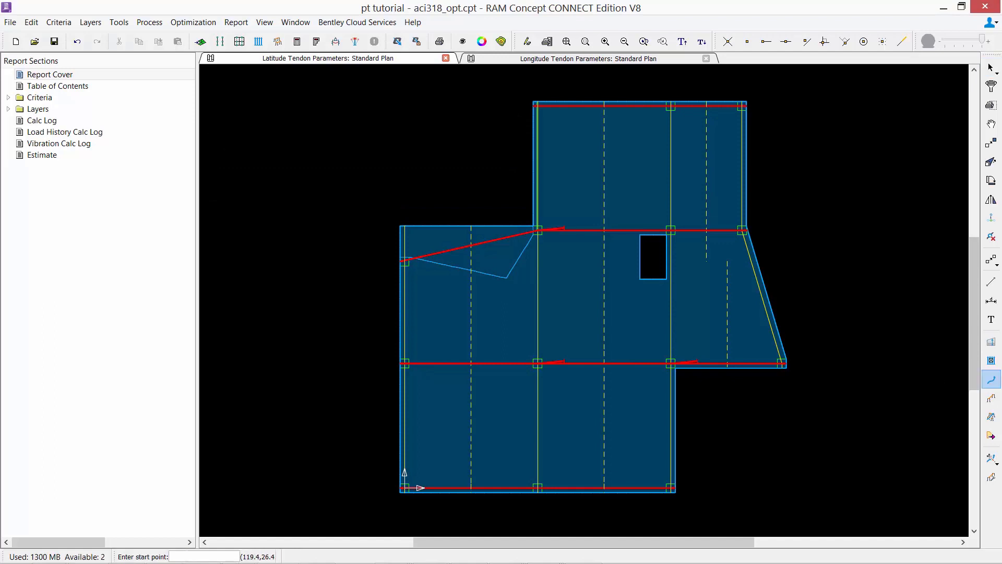
Step: Open the banded tendon defaults and enable optimization to view the strand-based ranges
{"action": "double_click", "coordinate": [989, 385]}
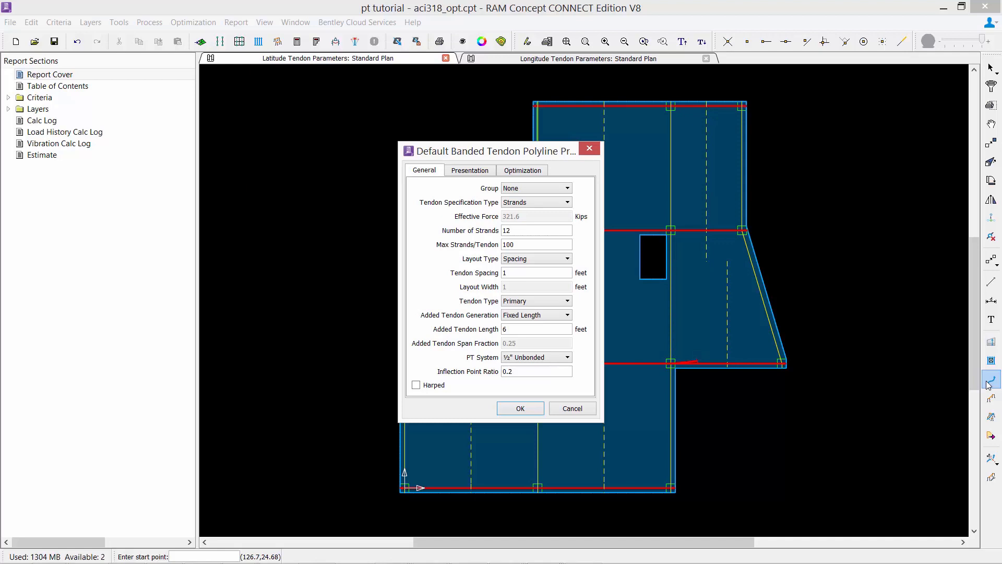
{"action": "left_click", "coordinate": [529, 171]}
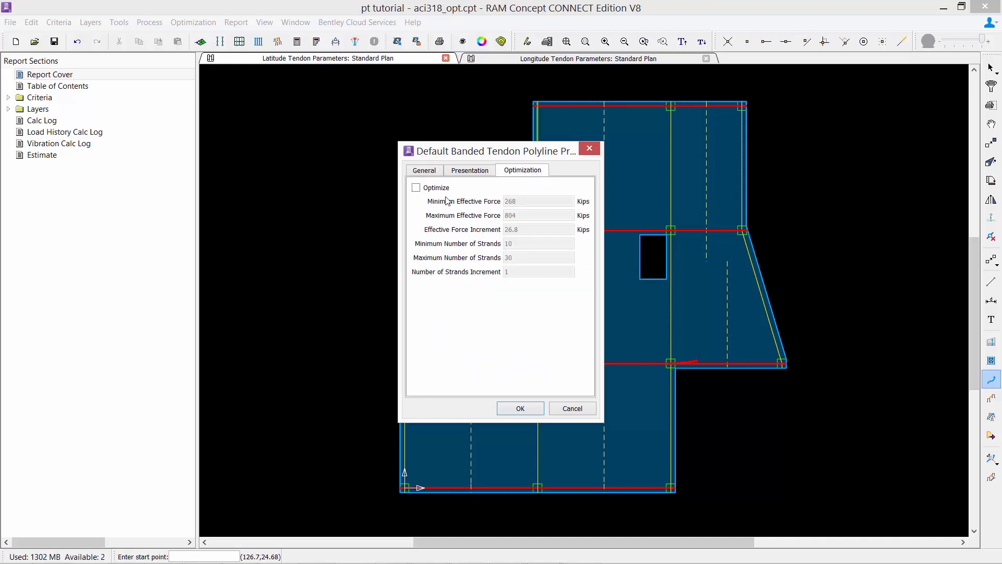
{"action": "left_click", "coordinate": [416, 188]}
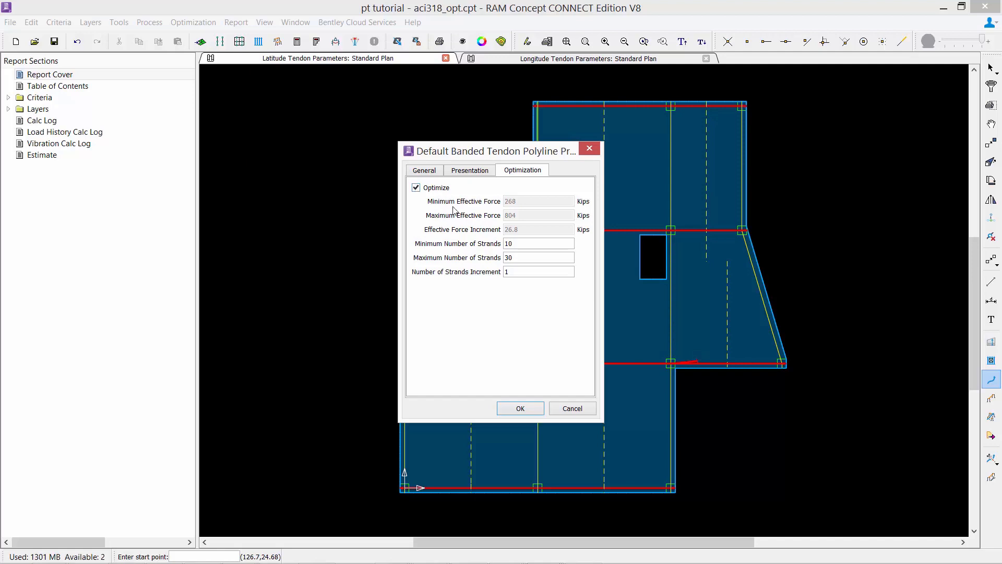
Step: Switch tendon specification to Force, review the 268–804 kip optimization range, and cancel
{"action": "left_click", "coordinate": [420, 170]}
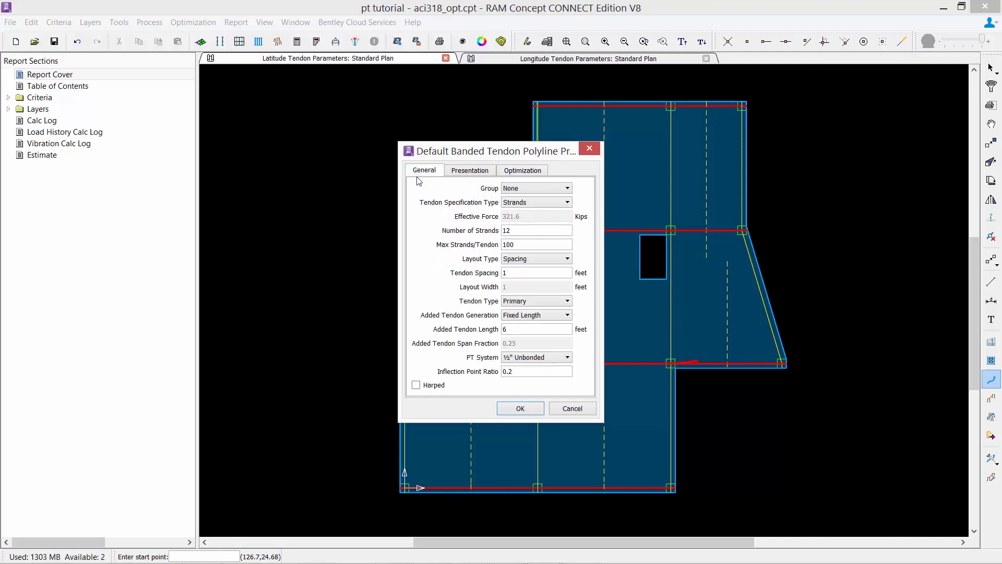
{"action": "left_click", "coordinate": [524, 203]}
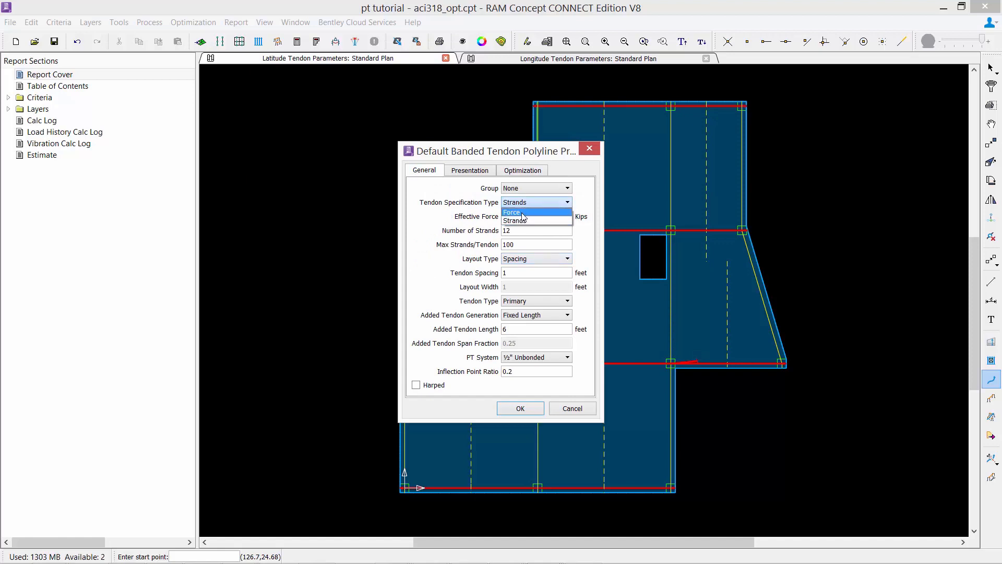
{"action": "left_click", "coordinate": [522, 213]}
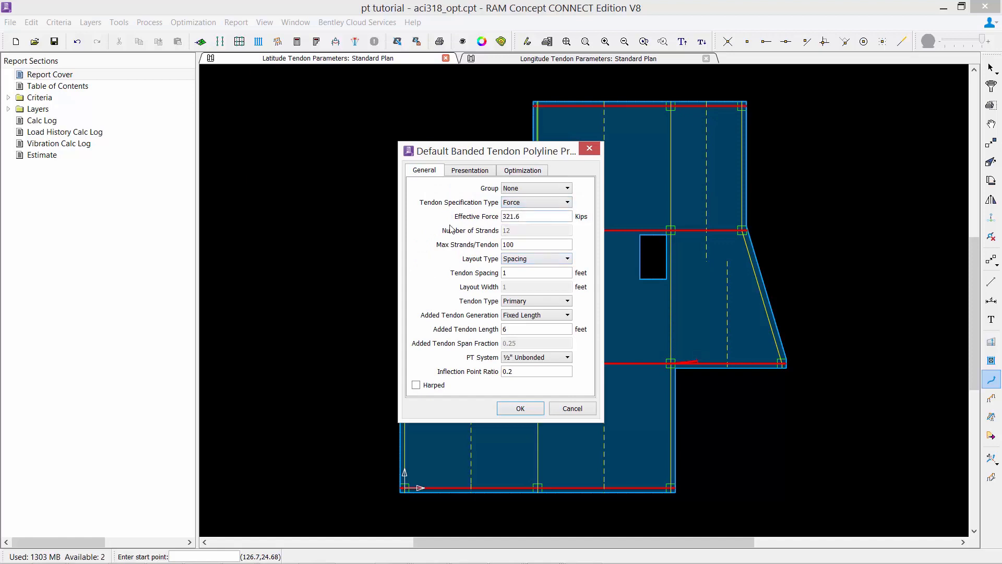
{"action": "left_click", "coordinate": [514, 174]}
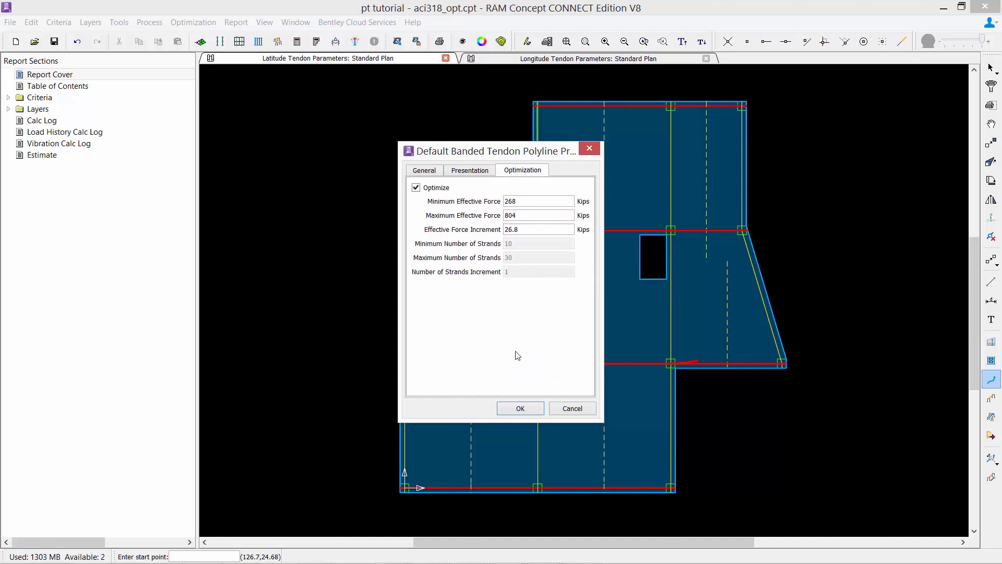
{"action": "left_click", "coordinate": [568, 409]}
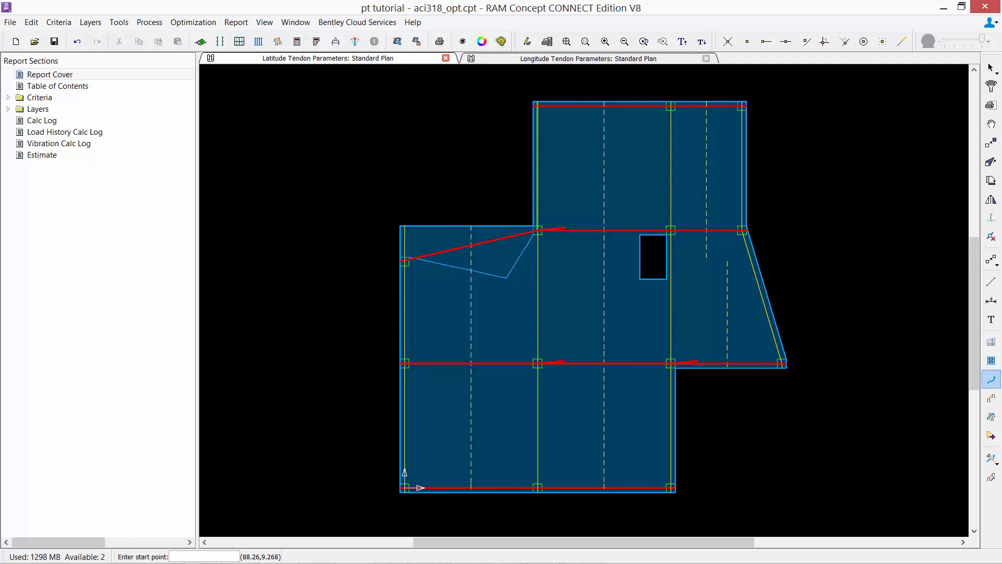
Step: Check elevation optimization in the Profile Polyline defaults, cancel, then show the Longitude Tendon plan
{"action": "double_click", "coordinate": [992, 400]}
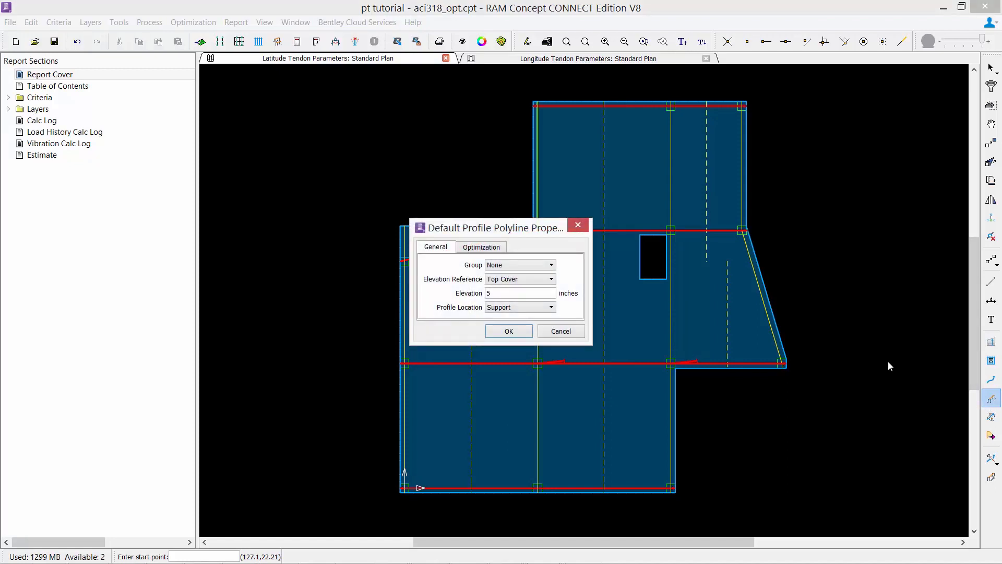
{"action": "left_click", "coordinate": [462, 247]}
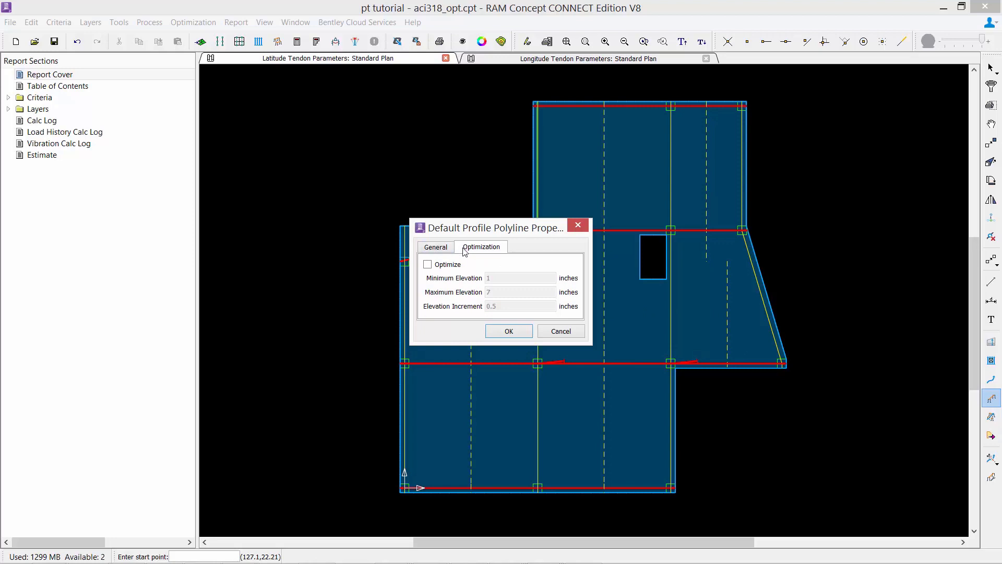
{"action": "left_click", "coordinate": [441, 267]}
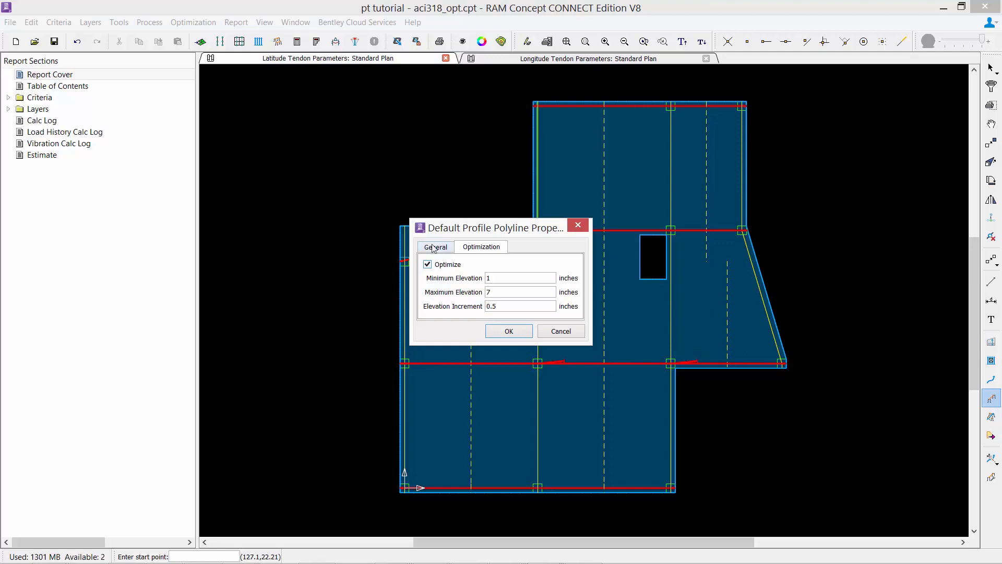
{"action": "left_click", "coordinate": [434, 247]}
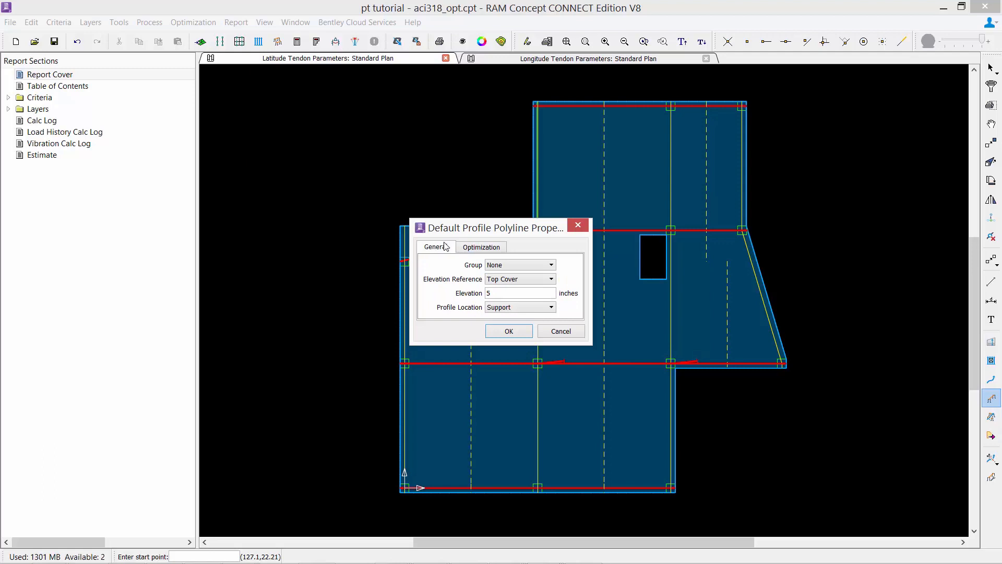
{"action": "left_click", "coordinate": [561, 331]}
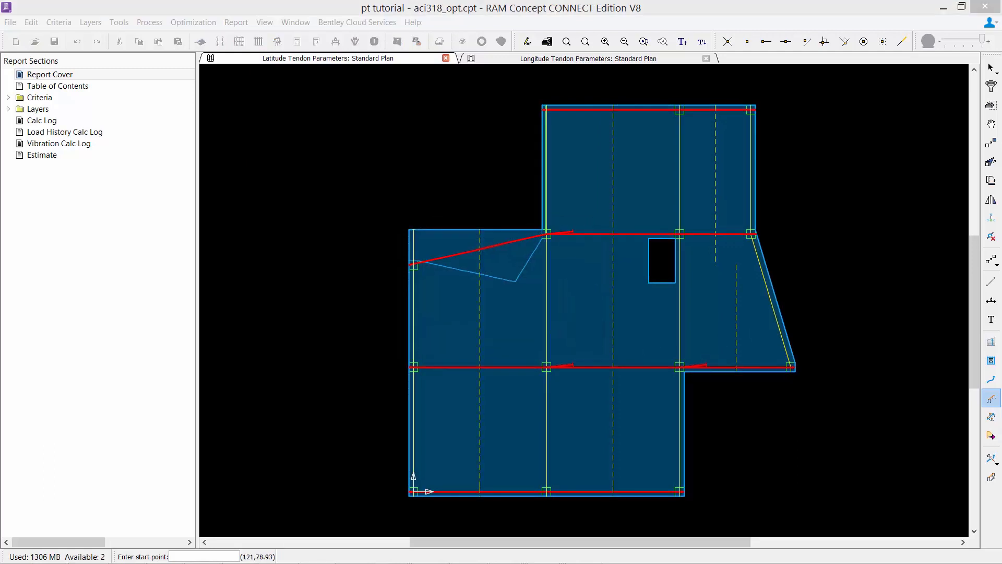
{"action": "left_click", "coordinate": [590, 59]}
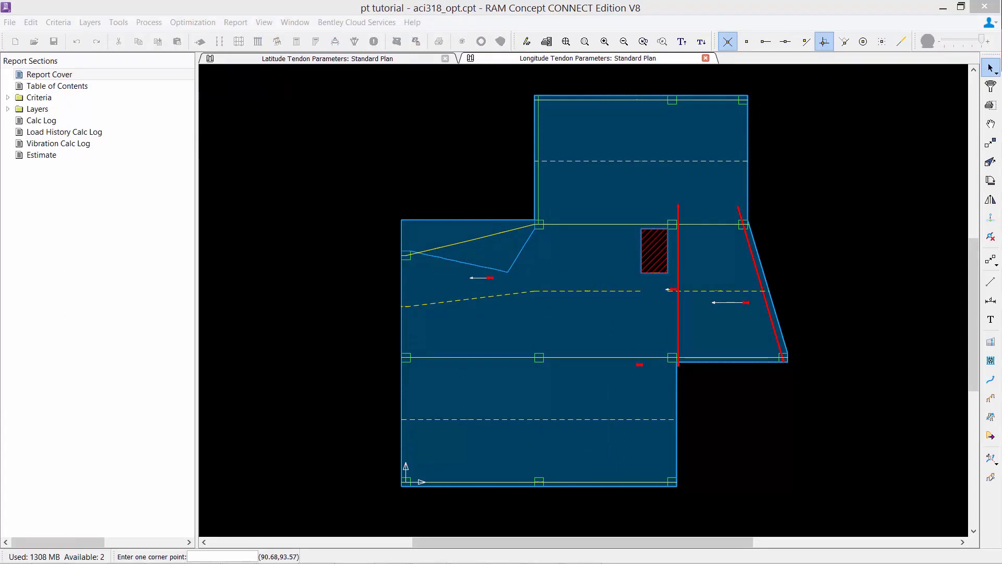
Step: Open Layers > Optimization > Optimization Plan to show the slab outline
{"action": "left_click", "coordinate": [89, 22]}
{"action": "mouse_move", "coordinate": [144, 231]}
{"action": "left_click", "coordinate": [237, 228]}
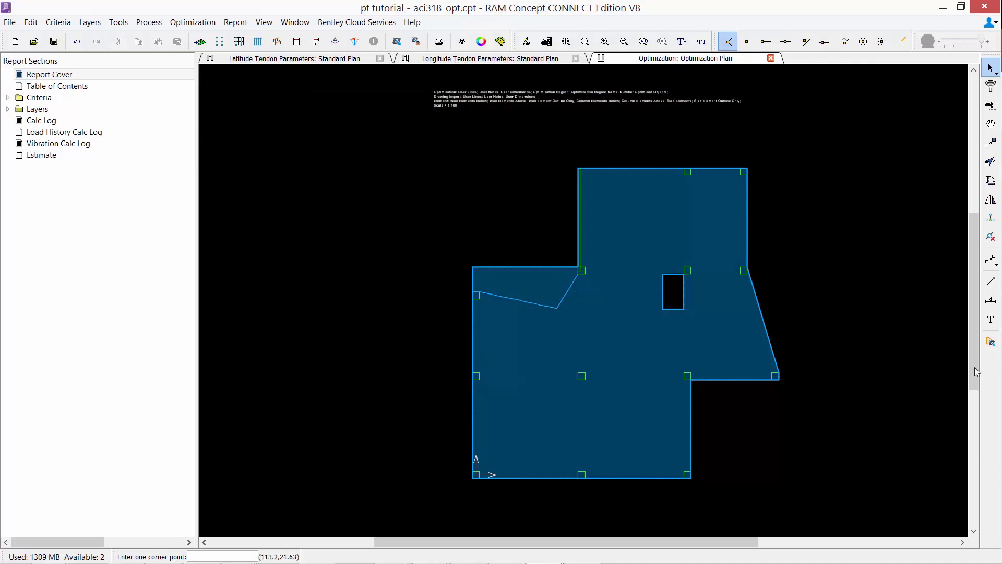
Step: Draw a four-corner optimization region around the whole slab and enlarge its Num Opt Objects = 34 label
{"action": "left_click", "coordinate": [991, 344]}
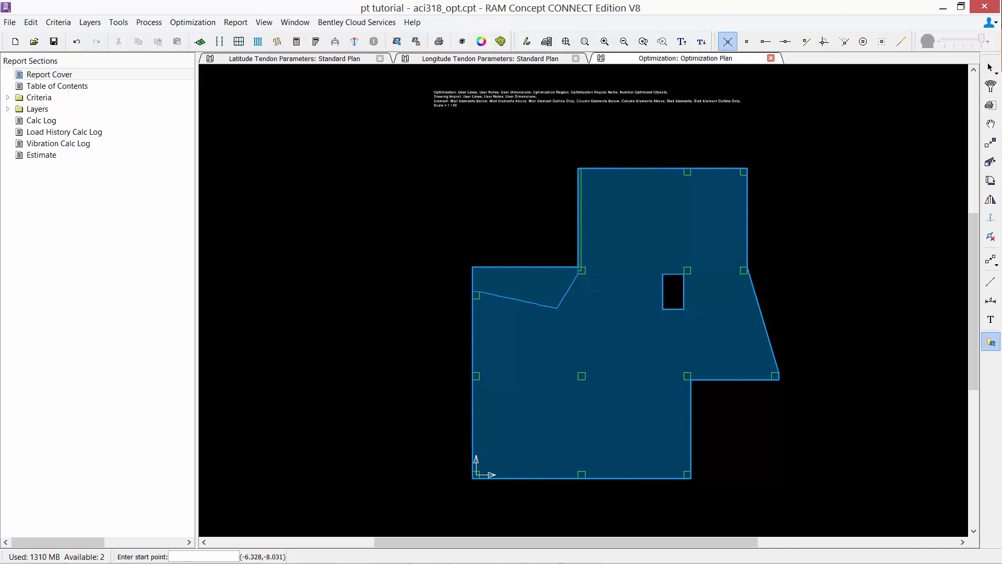
{"action": "left_click", "coordinate": [447, 496]}
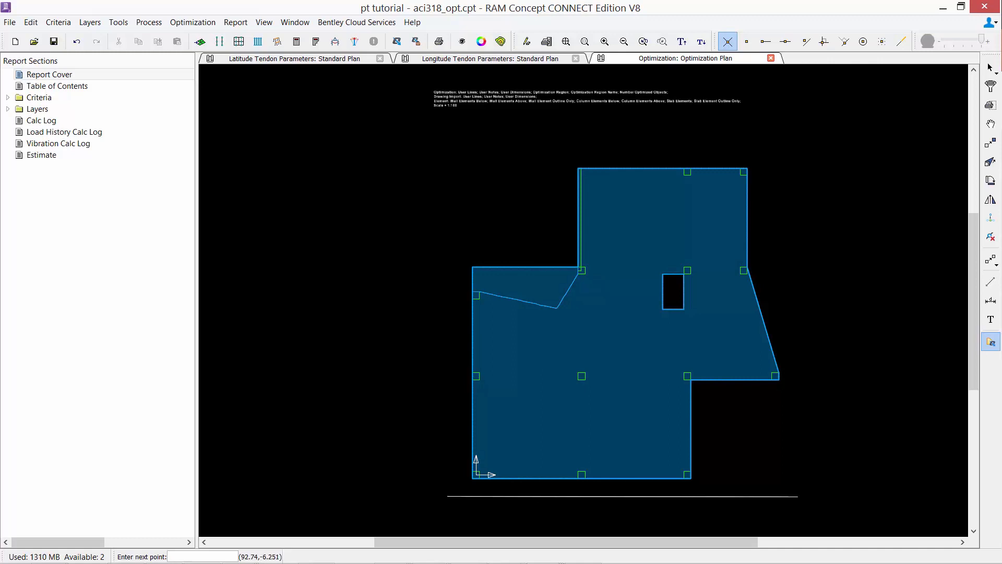
{"action": "left_click", "coordinate": [805, 496]}
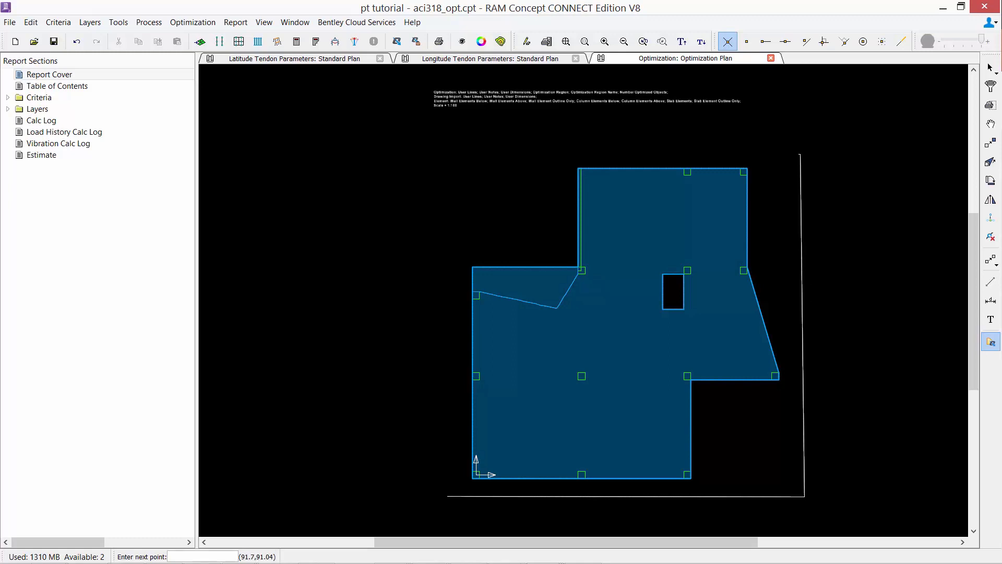
{"action": "left_click", "coordinate": [800, 154]}
{"action": "left_click", "coordinate": [429, 154]}
{"action": "left_click", "coordinate": [448, 496]}
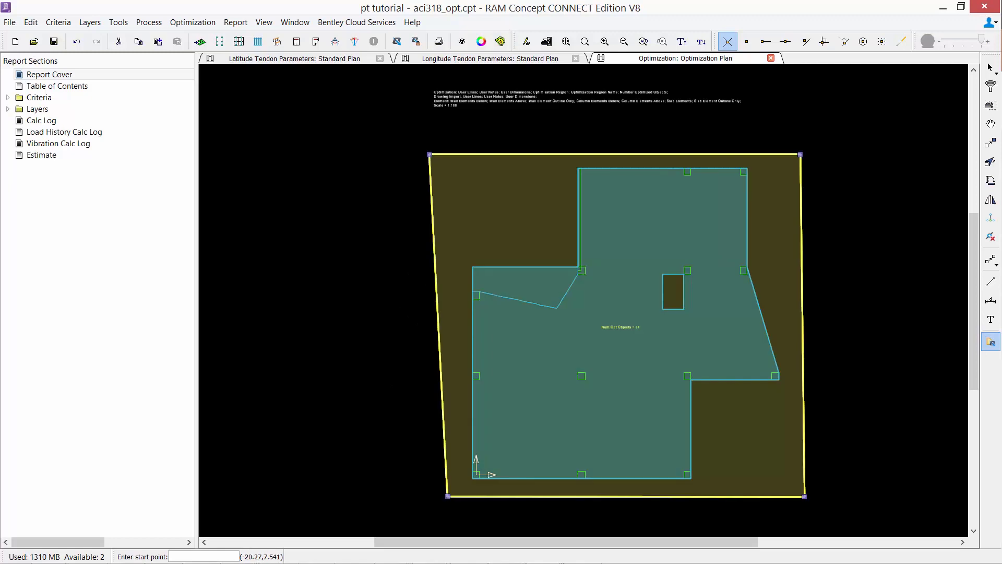
{"action": "left_click", "coordinate": [685, 47]}
{"action": "left_click", "coordinate": [685, 47]}
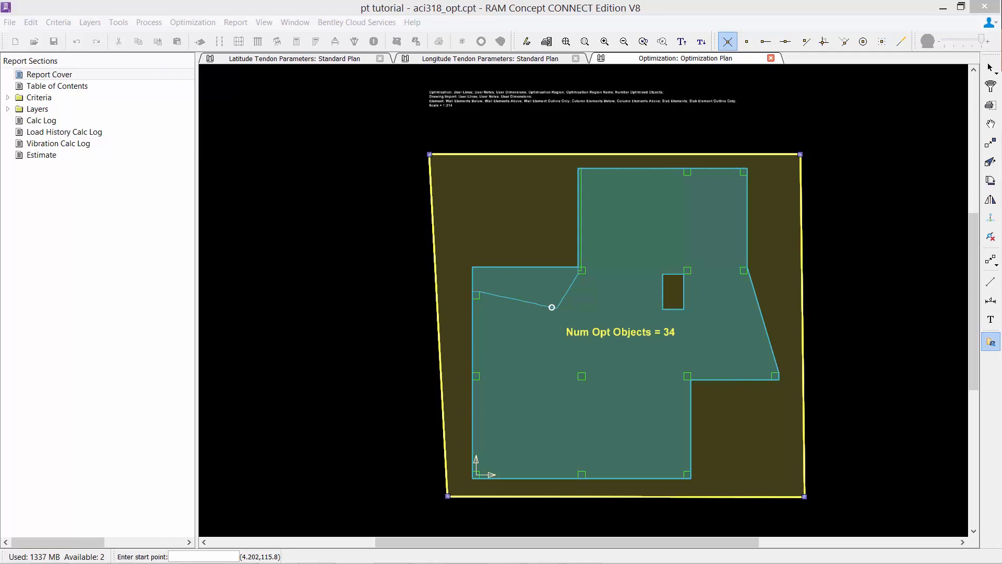
Step: Start a tendon optimization run from the Optimization menu with scenario name TEST
{"action": "left_click", "coordinate": [202, 9]}
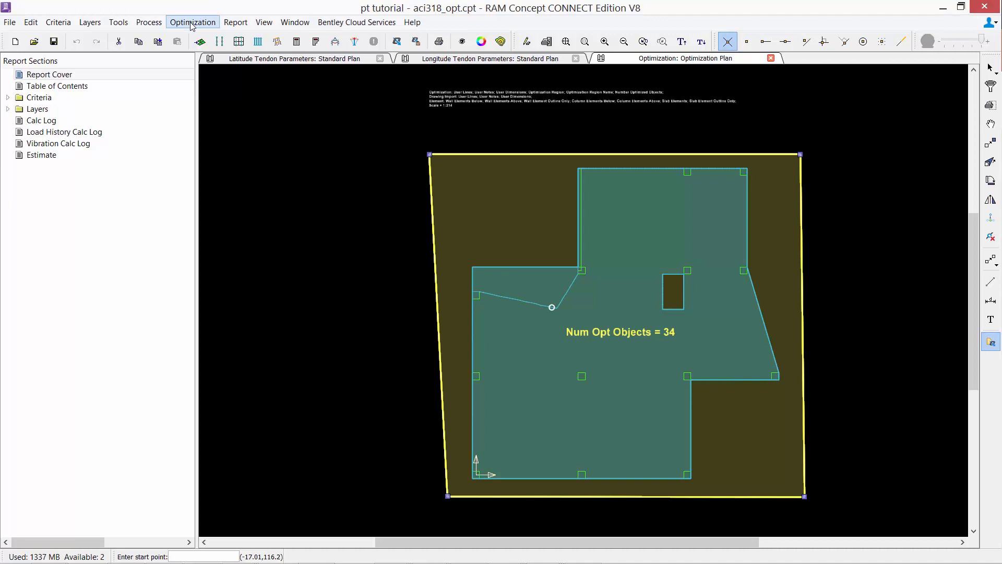
{"action": "left_click", "coordinate": [192, 22]}
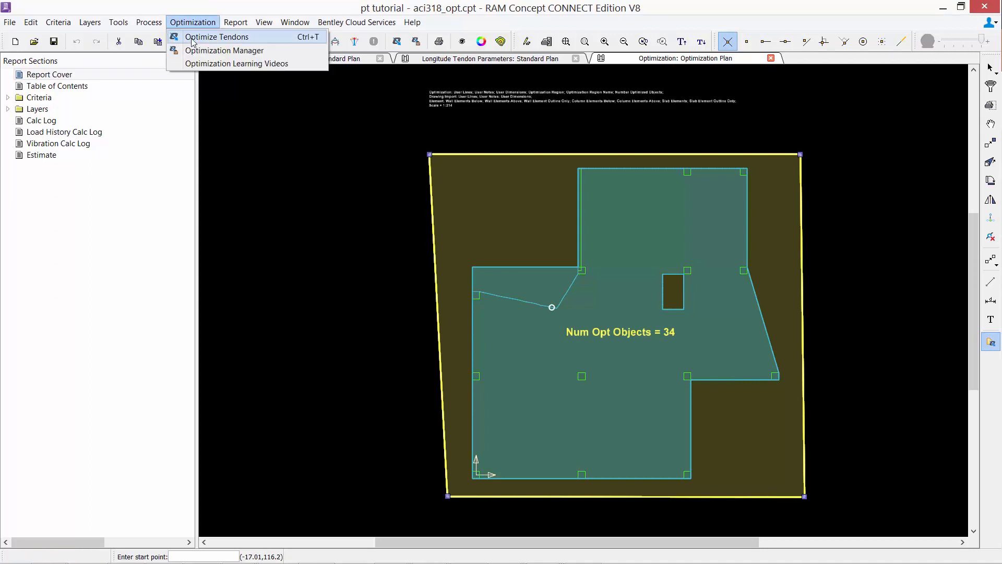
{"action": "left_click", "coordinate": [192, 40]}
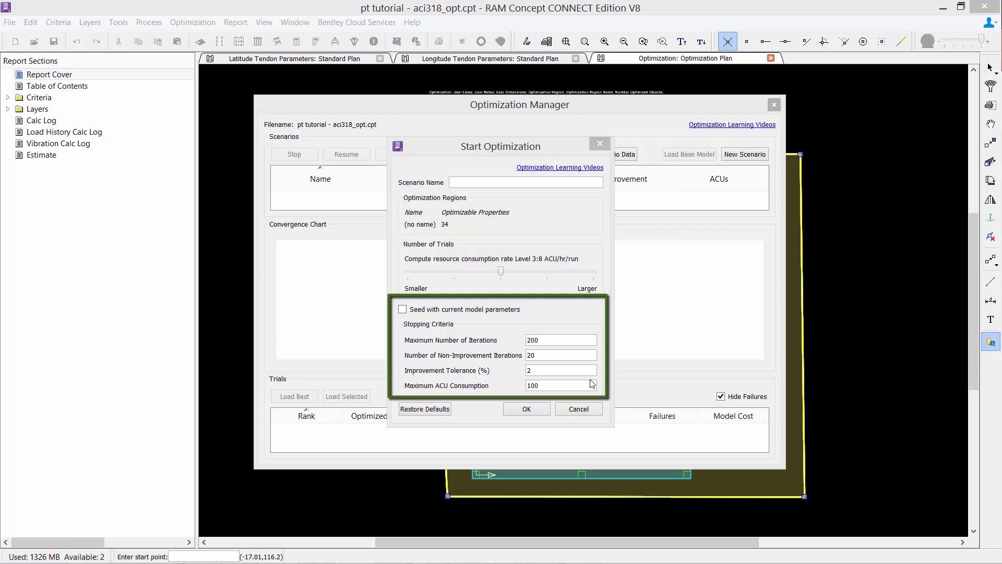
{"action": "left_click", "coordinate": [461, 181]}
{"action": "type", "text": "TEST"}
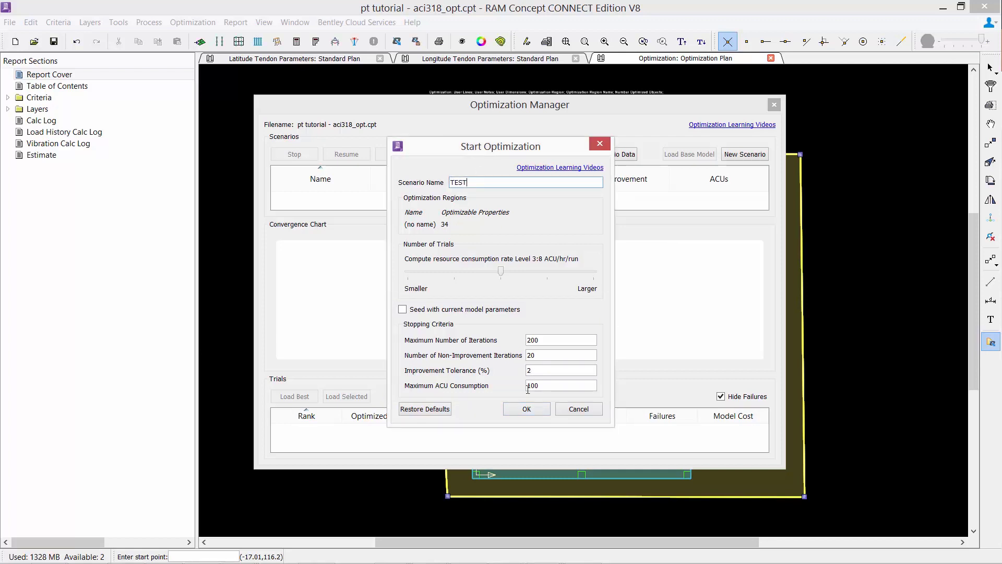
{"action": "left_click", "coordinate": [525, 409]}
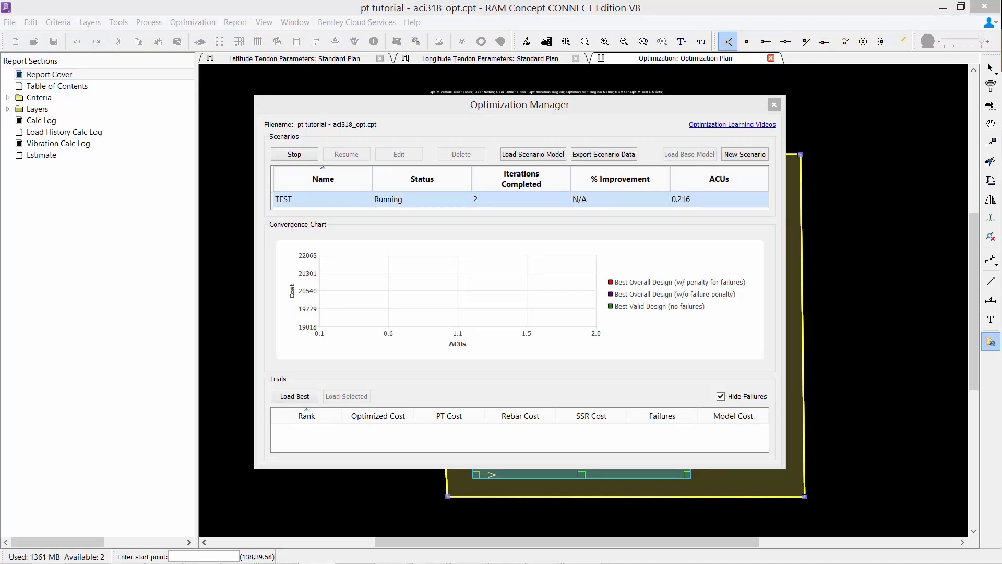
Step: Select the TEST scenario in the Optimization Manager and wait until it finishes
{"action": "left_click", "coordinate": [323, 204]}
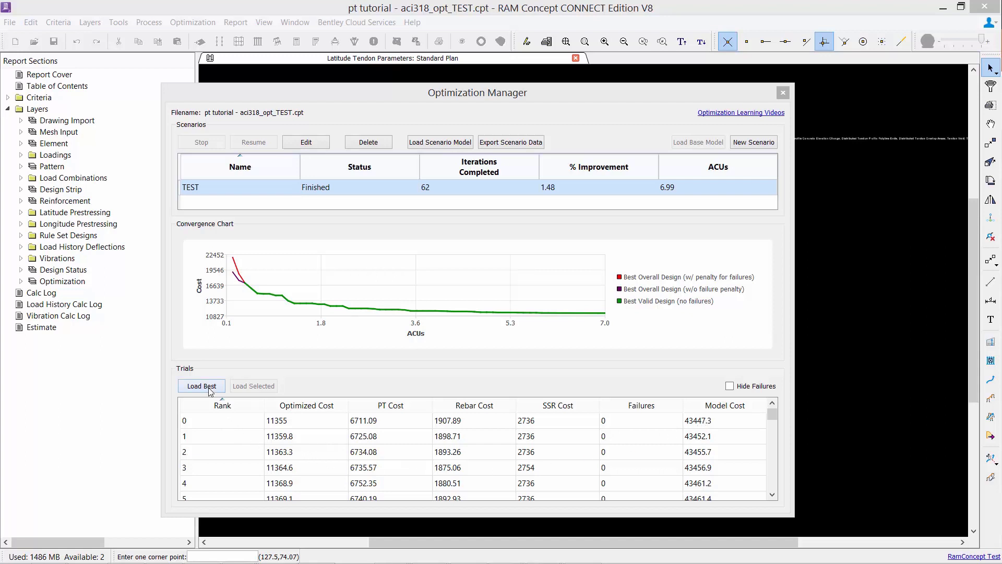
Step: Load the rank 0 trial of TEST into the model, with optimized cost 11355
{"action": "left_click", "coordinate": [195, 423]}
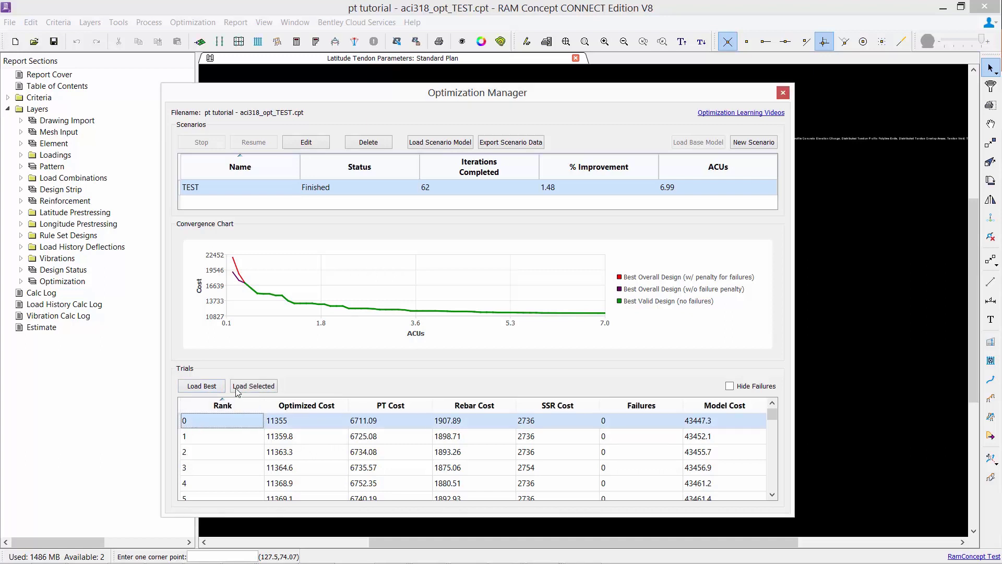
{"action": "left_click", "coordinate": [202, 386]}
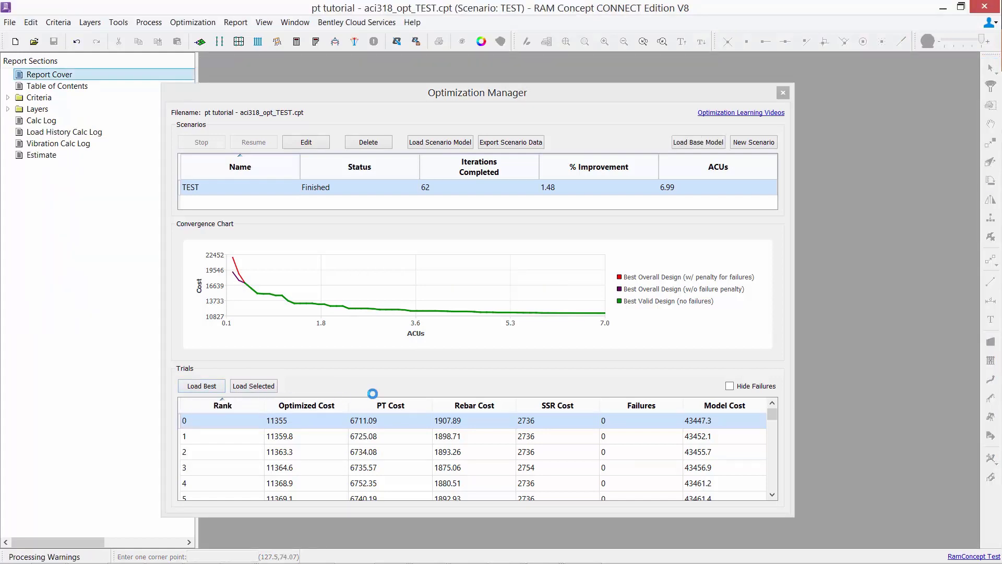